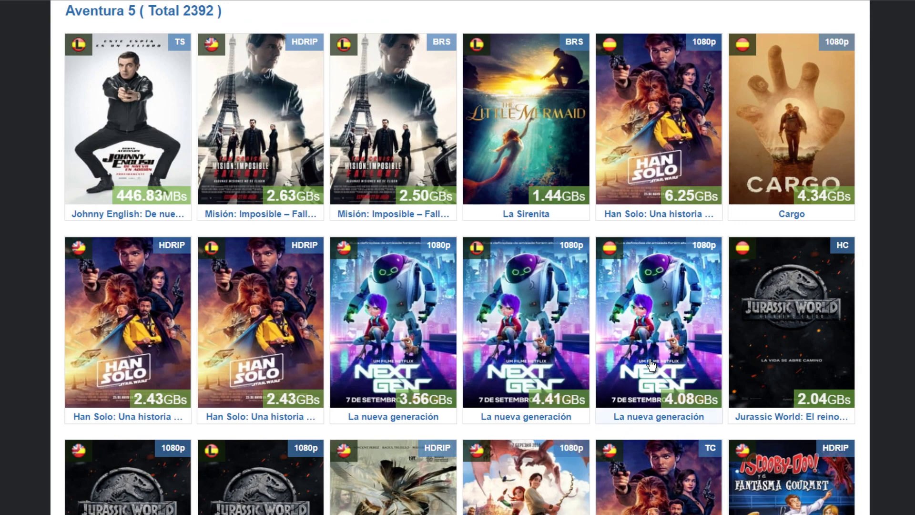
- Download the .torrent file for the 4.08 GB Spanish 1080p version of "La nueva generación"
left_click(660, 341)
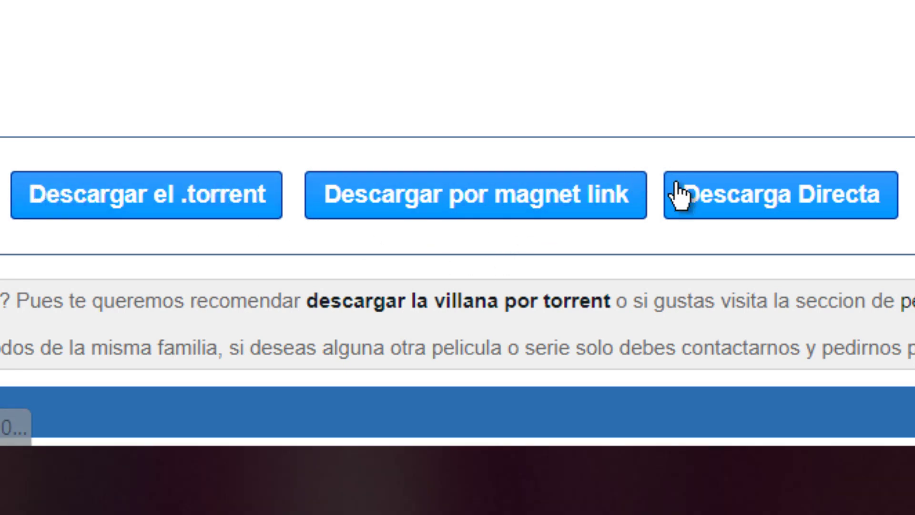
left_click(117, 201)
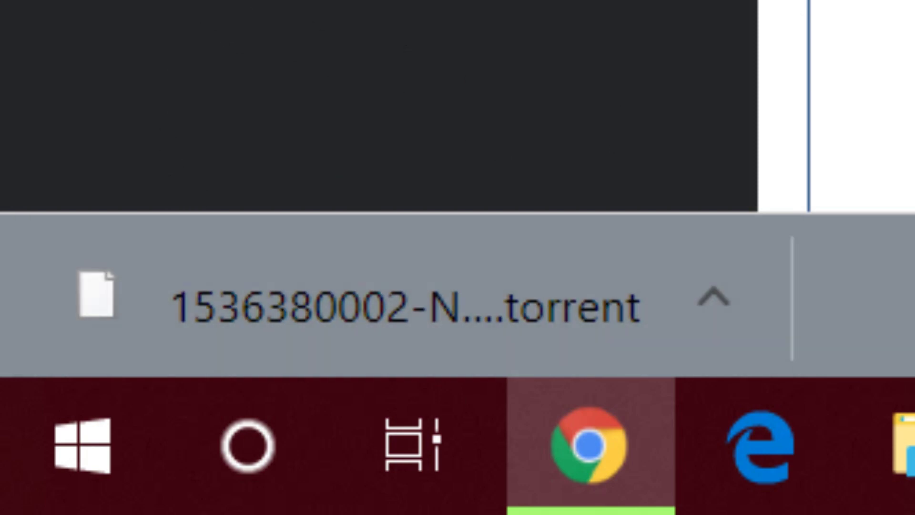
left_click(451, 310)
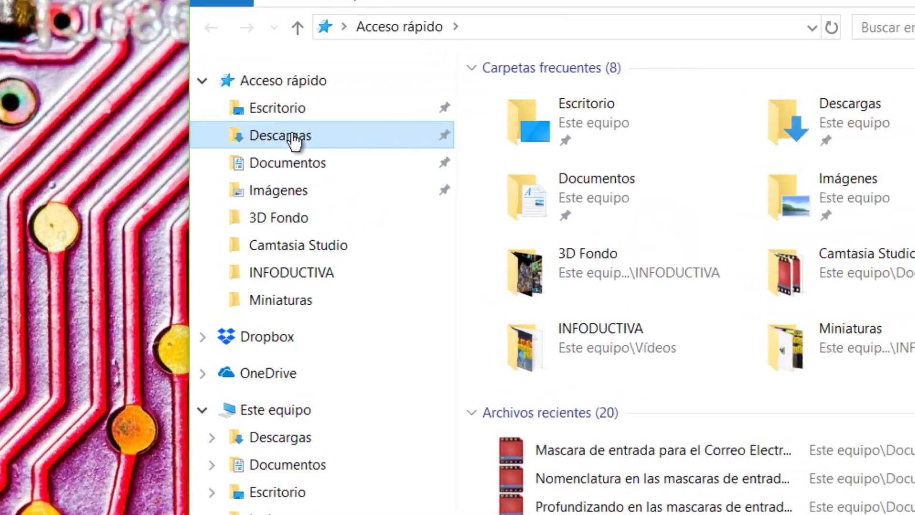
- Open the Next Gen .torrent file from the Descargas folder, making Transmission Qt Client the default application for .torrent files
left_click(623, 125)
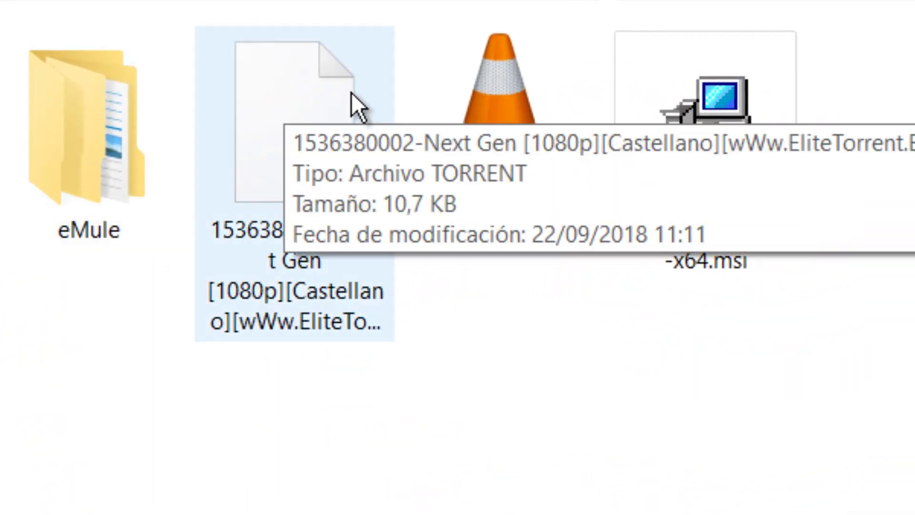
double_click(351, 93)
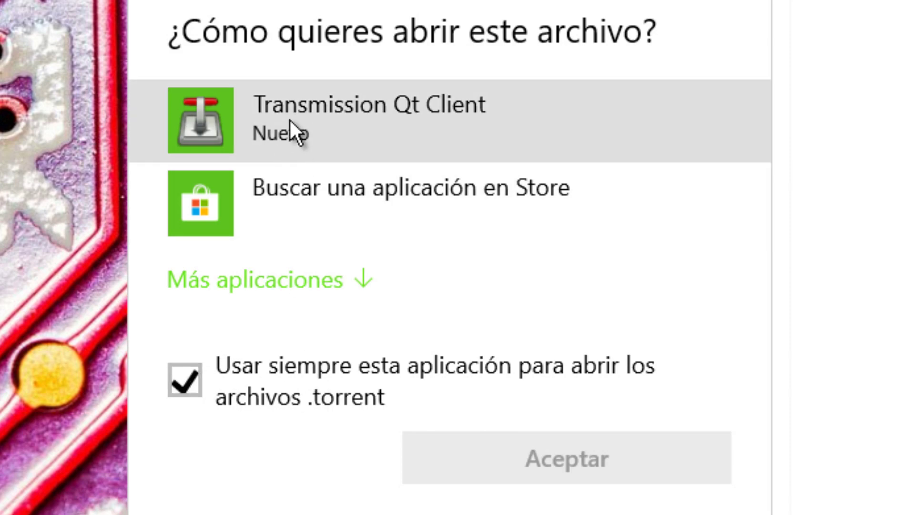
left_click(291, 119)
left_click(519, 462)
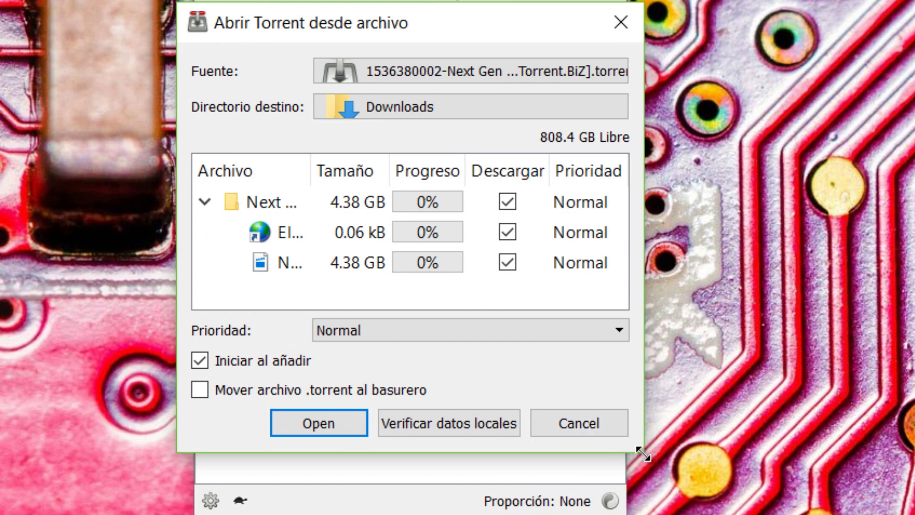
- Enlarge the torrent options dialog, set the .torrent file to move to the trash, and add the Next Gen torrent
left_click_drag(642, 452, 914, 514)
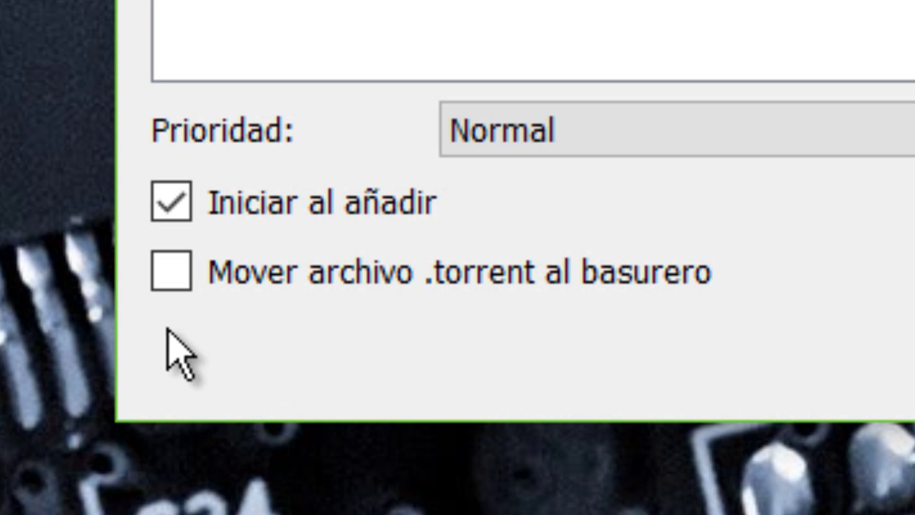
left_click(173, 265)
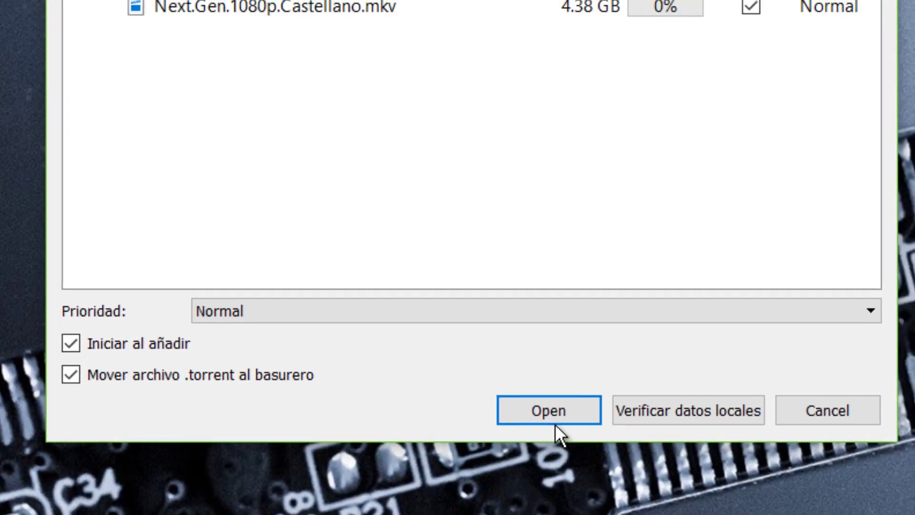
left_click(553, 422)
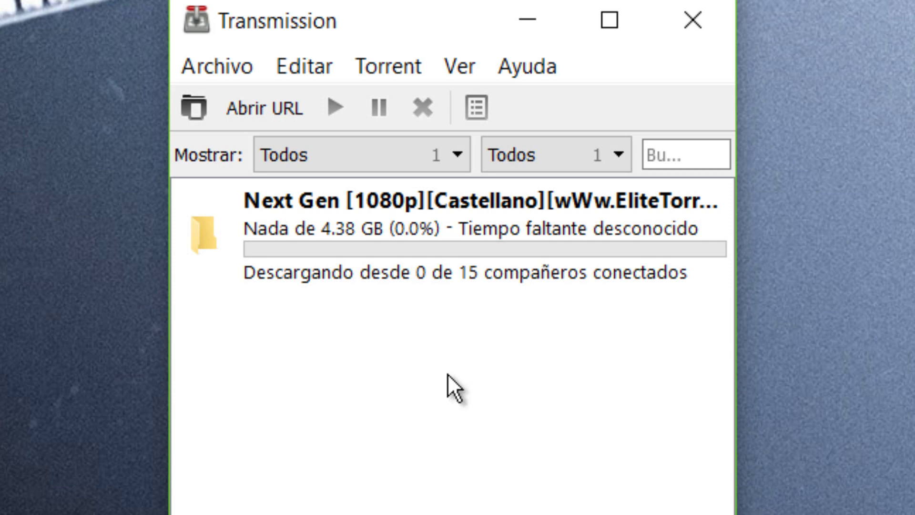
left_click(371, 62)
mouse_move(217, 65)
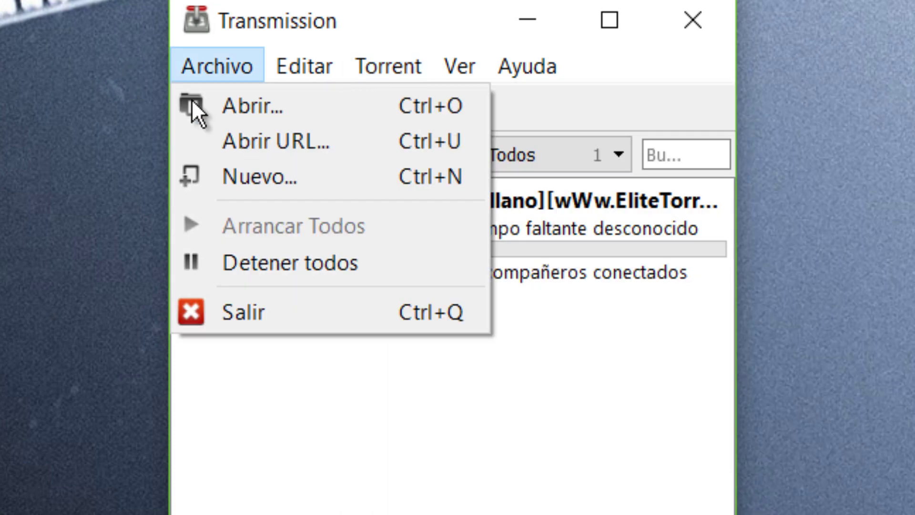
left_click(221, 58)
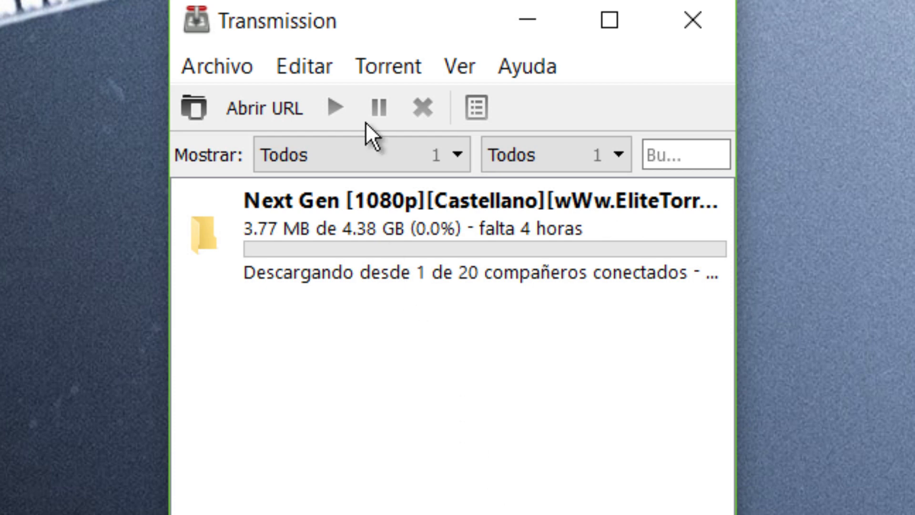
left_click(455, 65)
mouse_move(402, 59)
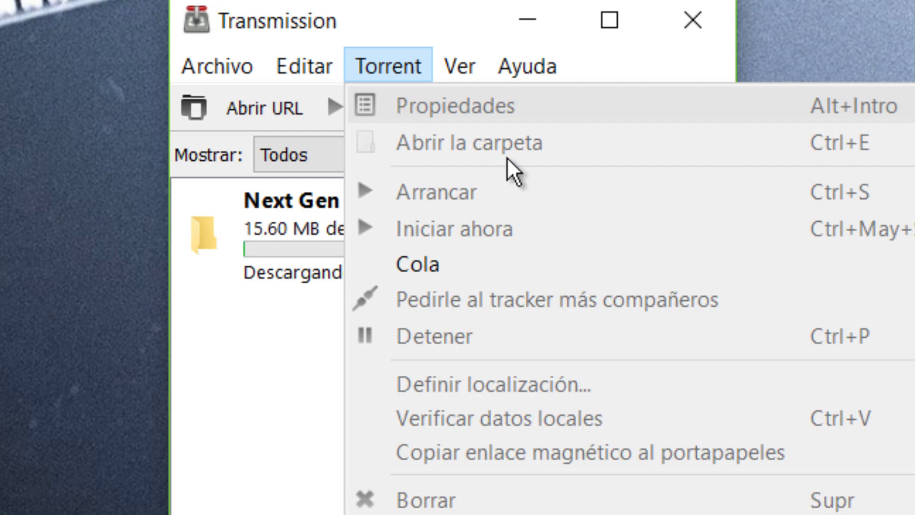
- Examine the Next Gen torrent's properties: general information, peers, tracker, files and options
left_click(321, 253)
left_click(409, 64)
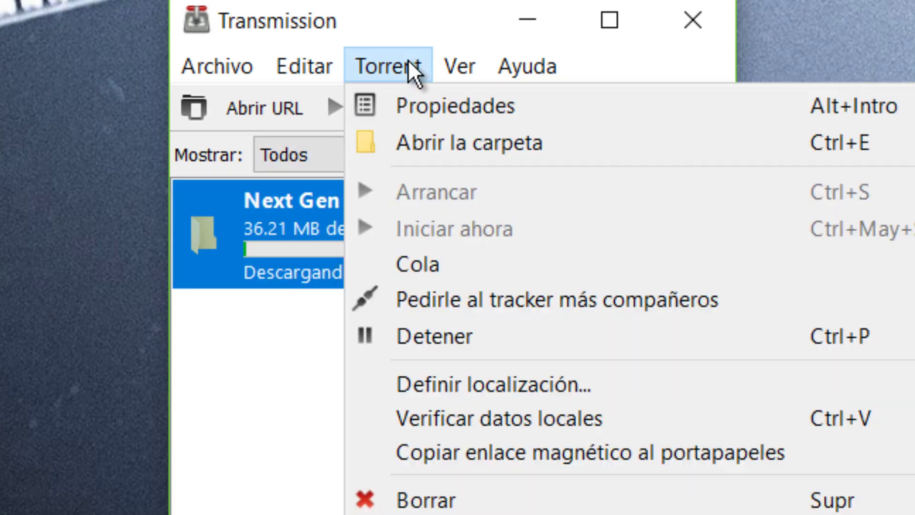
left_click(417, 102)
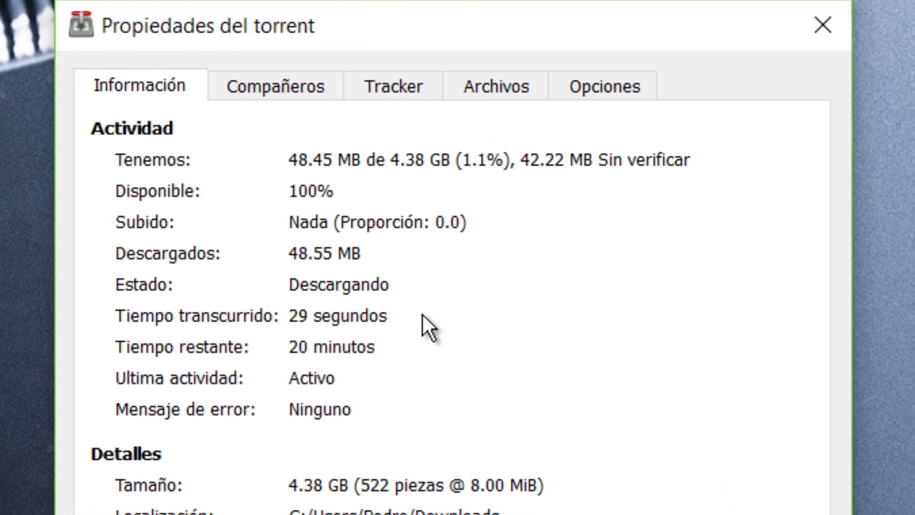
left_click(263, 87)
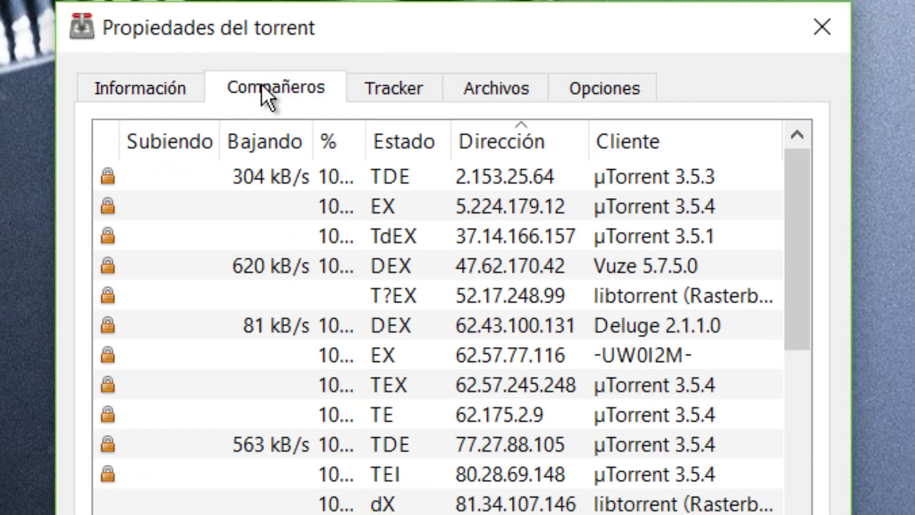
left_click(394, 86)
left_click(481, 91)
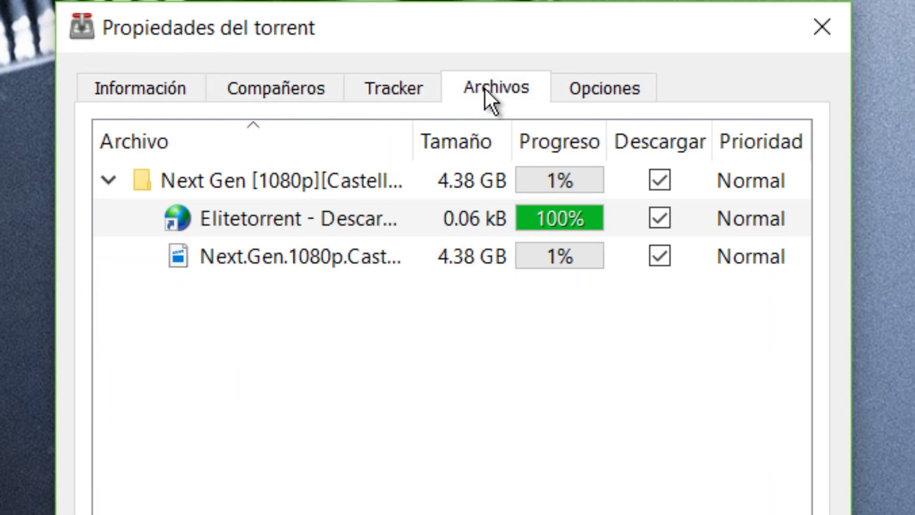
left_click(604, 90)
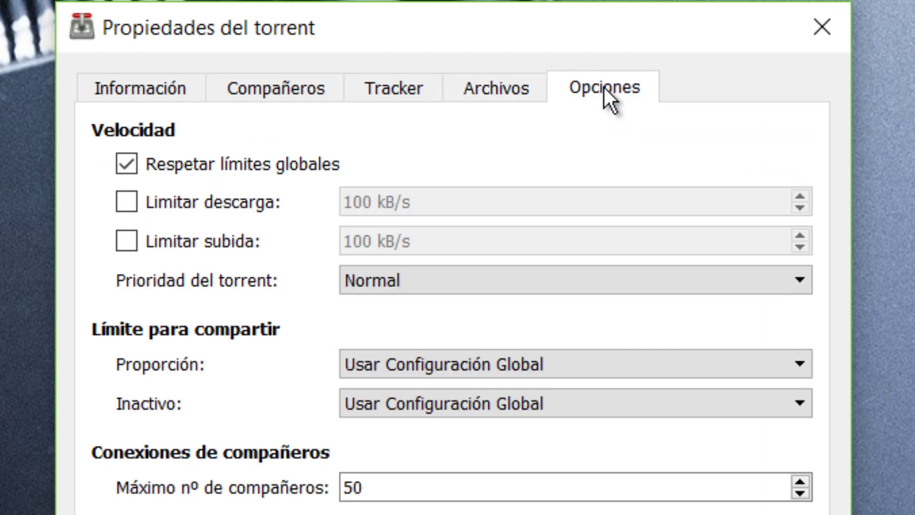
left_click(829, 21)
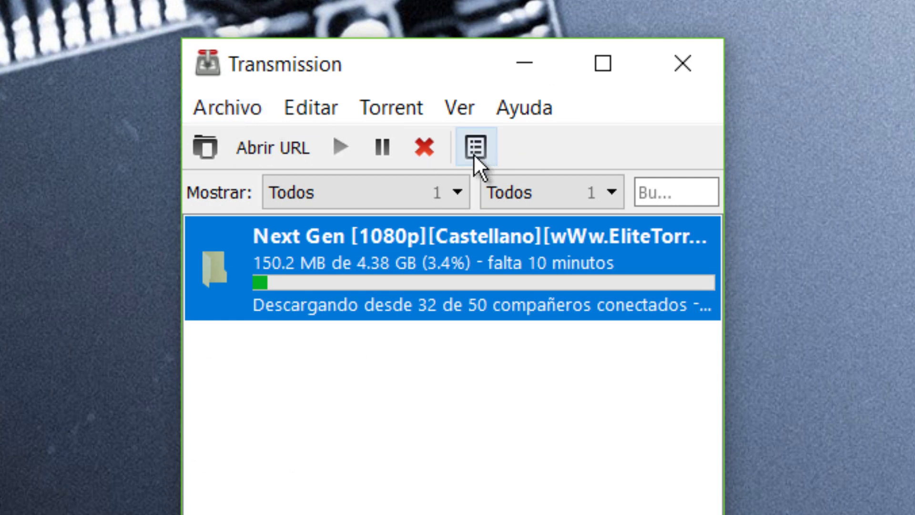
- Review the program preferences for speed limits and downloading, including the folder where downloads are saved
left_click(242, 115)
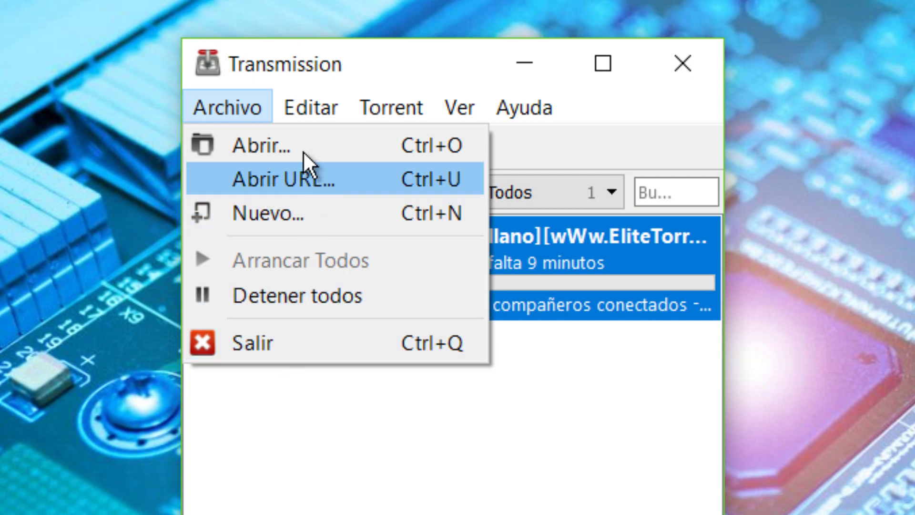
mouse_move(311, 108)
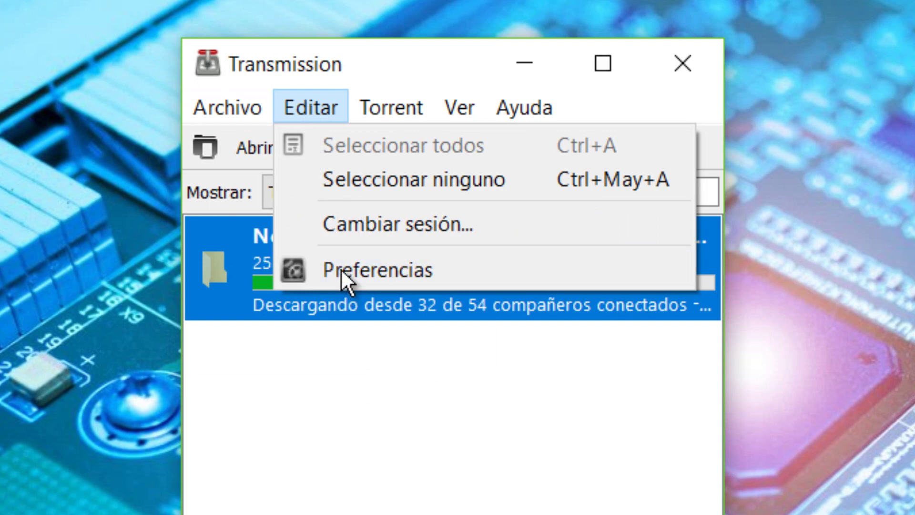
left_click(336, 264)
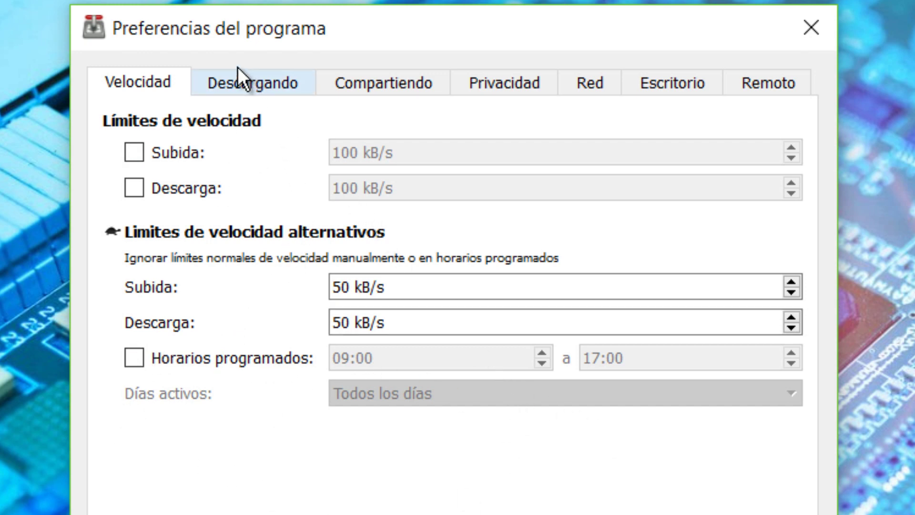
left_click(224, 84)
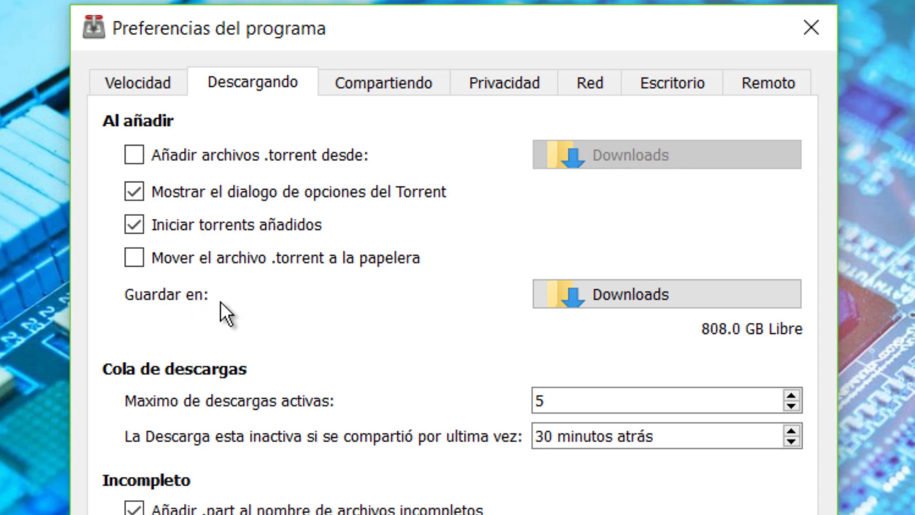
left_click(662, 292)
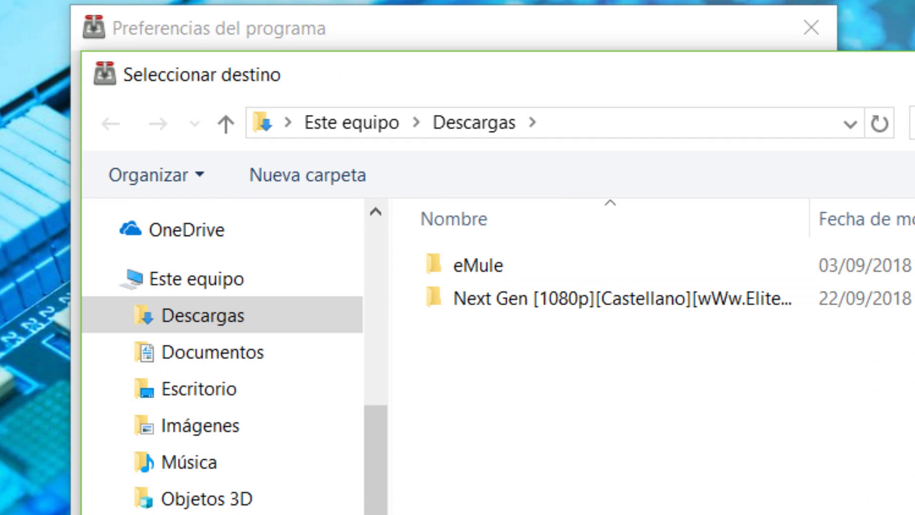
key("Escape")
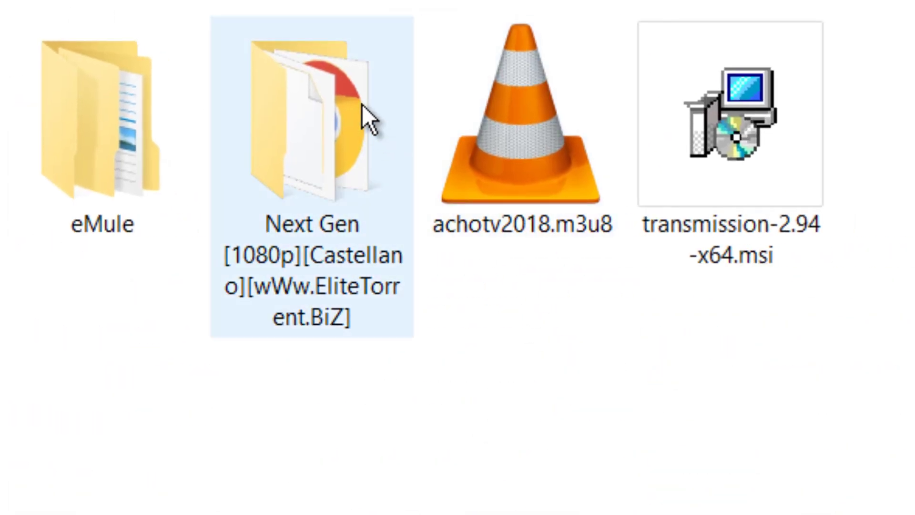
mouse_move(371, 271)
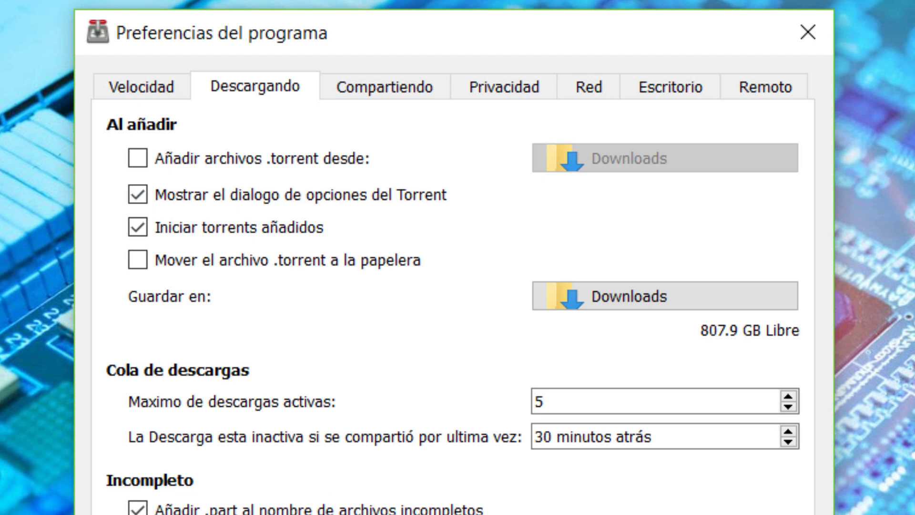
- Review the sharing, privacy, network, desktop and remote control preferences, and close the preferences
left_click(396, 92)
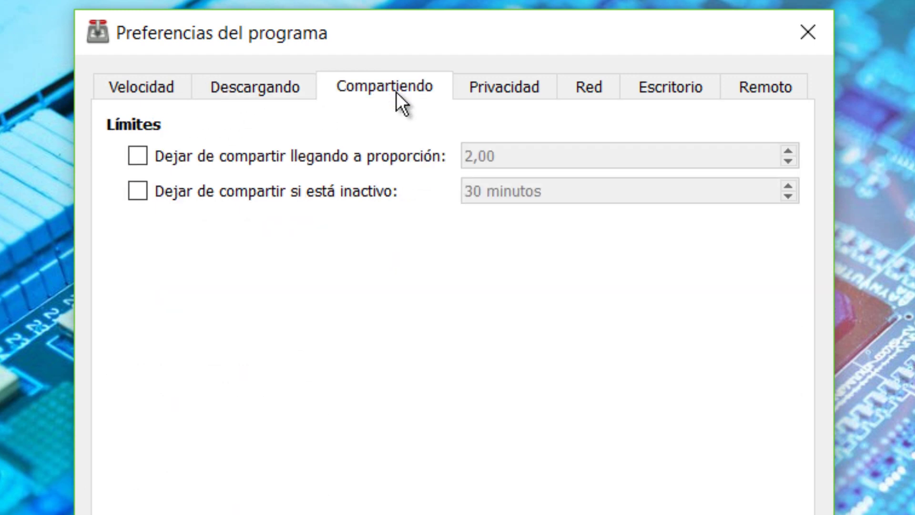
left_click(506, 90)
left_click(604, 92)
left_click(696, 89)
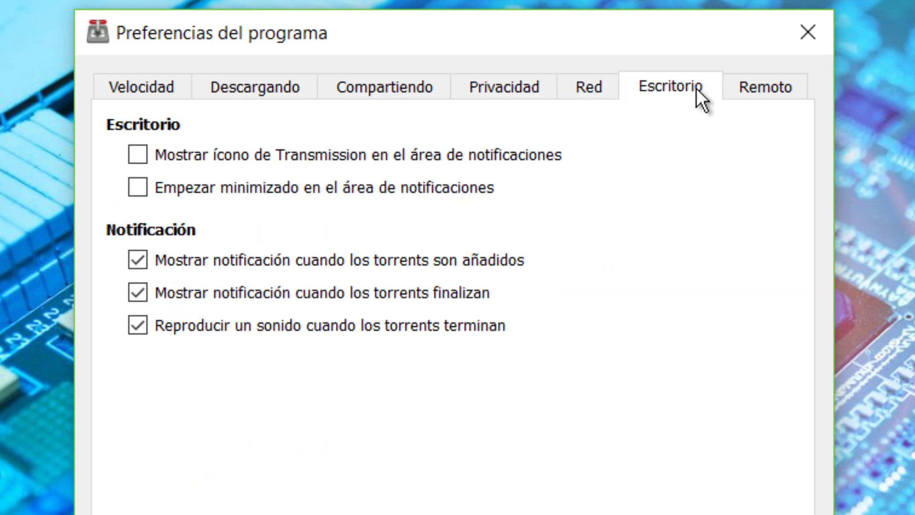
left_click(776, 93)
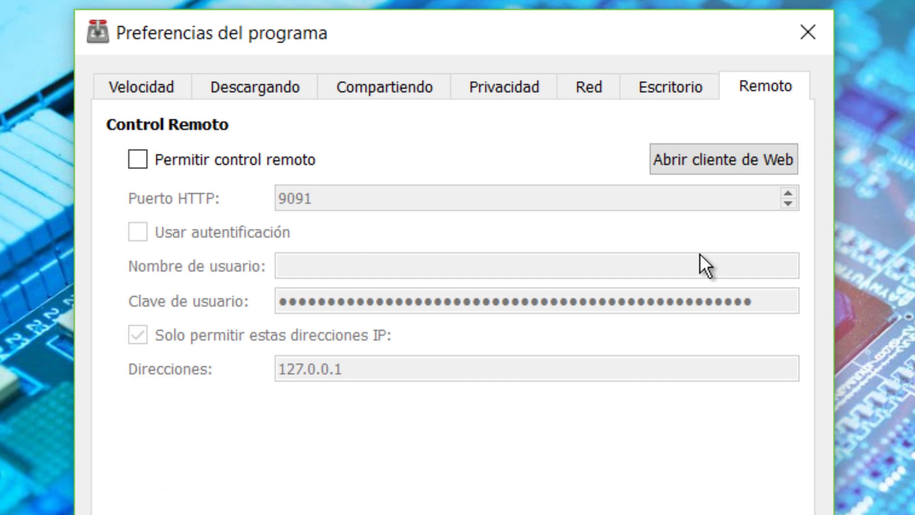
left_click(808, 32)
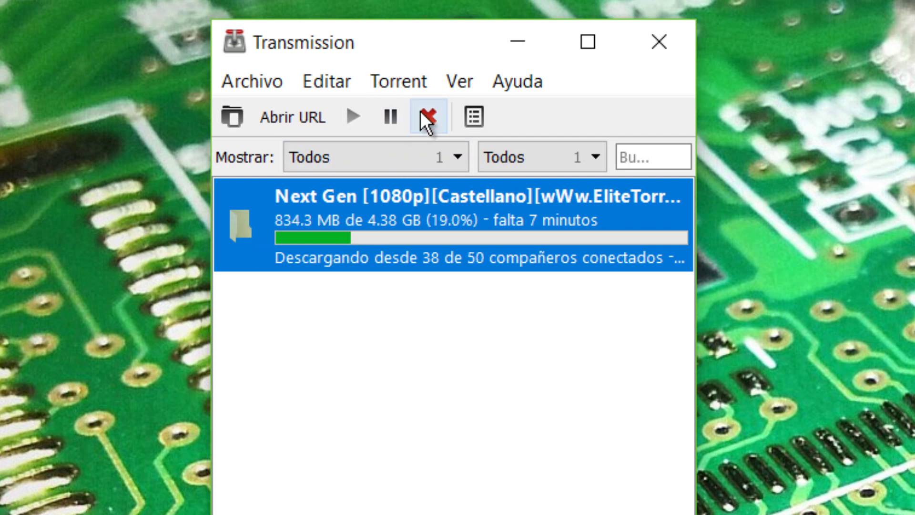
- Pause the Next Gen download and remove its torrent from the list, closing Transmission
left_click(388, 117)
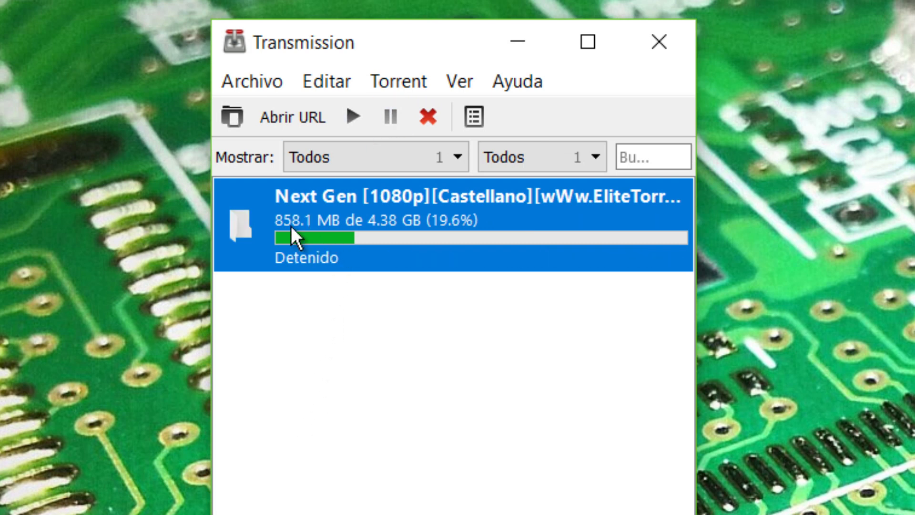
left_click(427, 112)
left_click(550, 420)
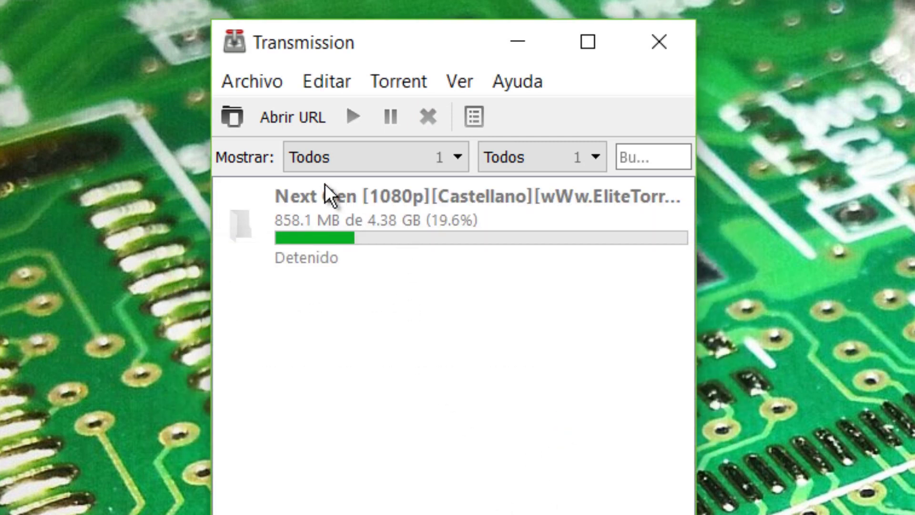
left_click(305, 213)
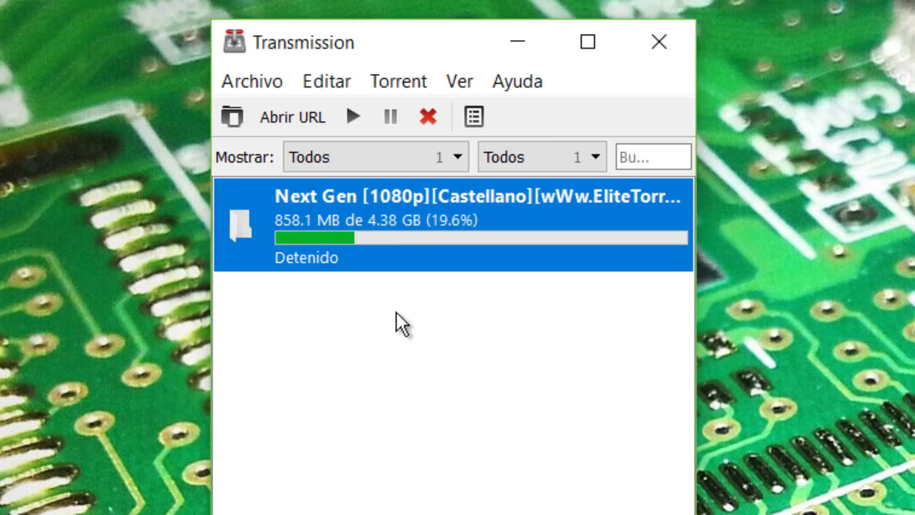
key("Delete")
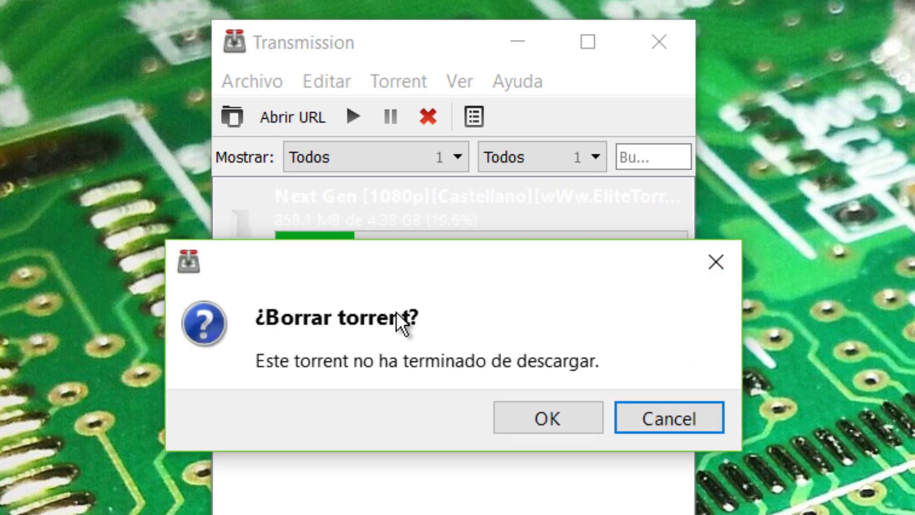
key("Left")
key("Return")
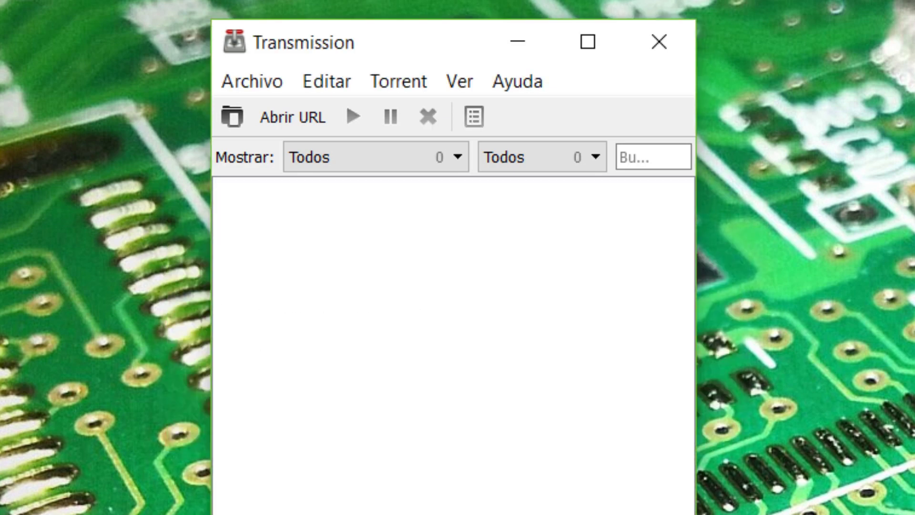
left_click(662, 50)
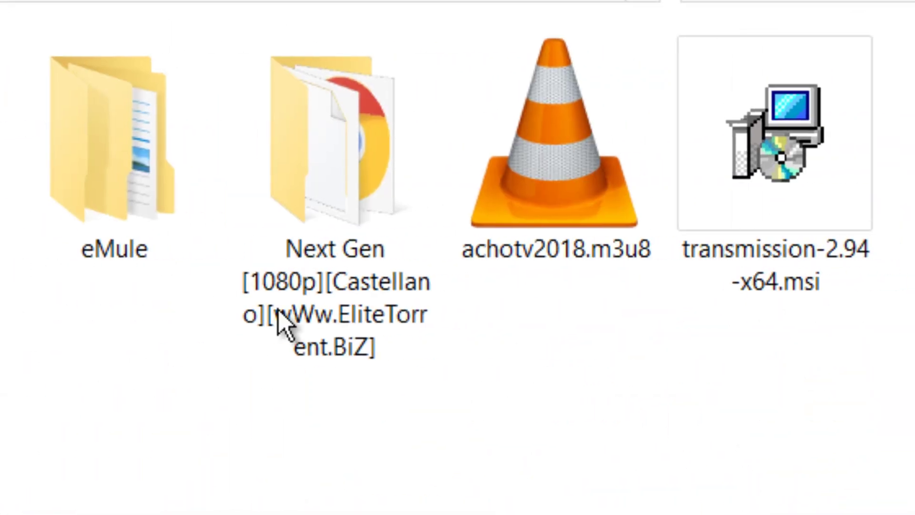
- Check the files inside the leftover Next Gen folder in Descargas and delete that folder
left_click(349, 195)
double_click(349, 196)
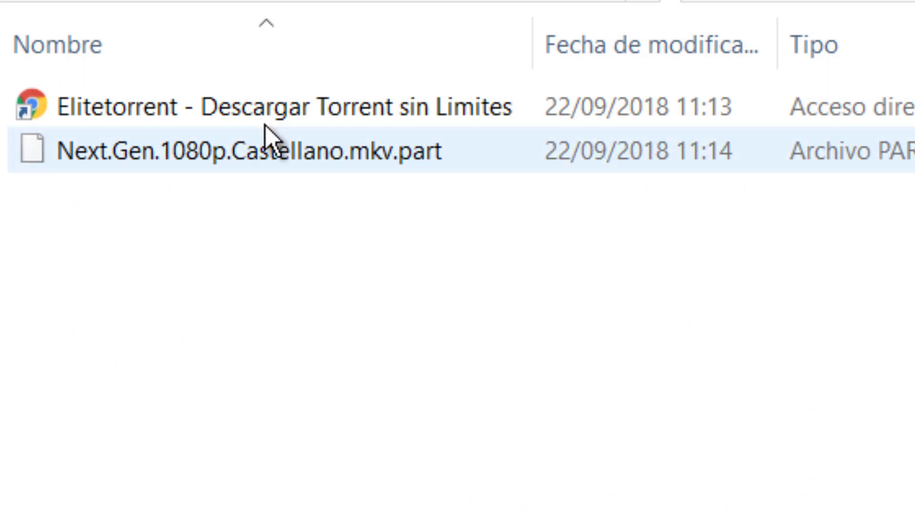
left_click(221, 159)
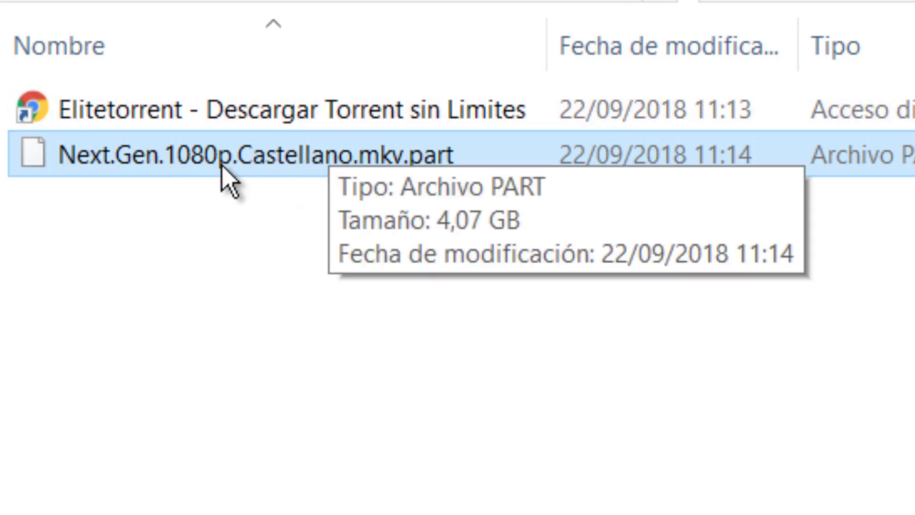
mouse_move(248, 156)
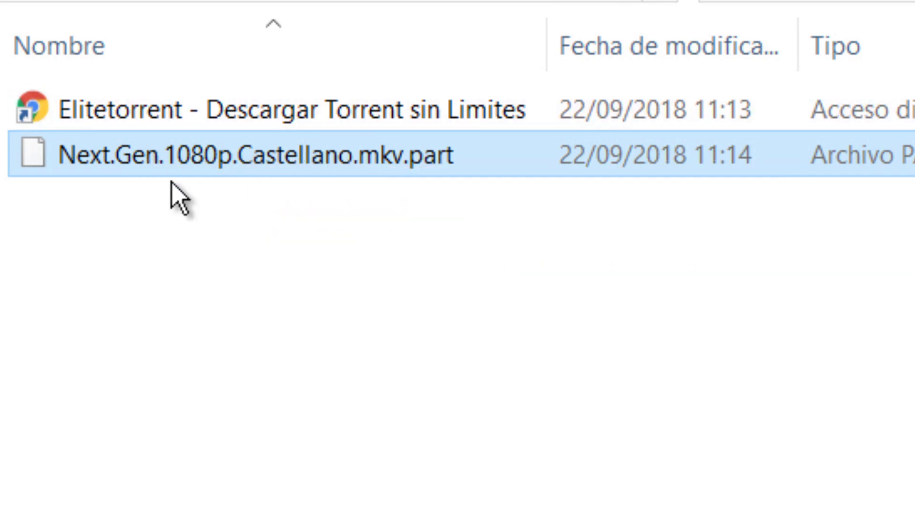
key("BackSpace")
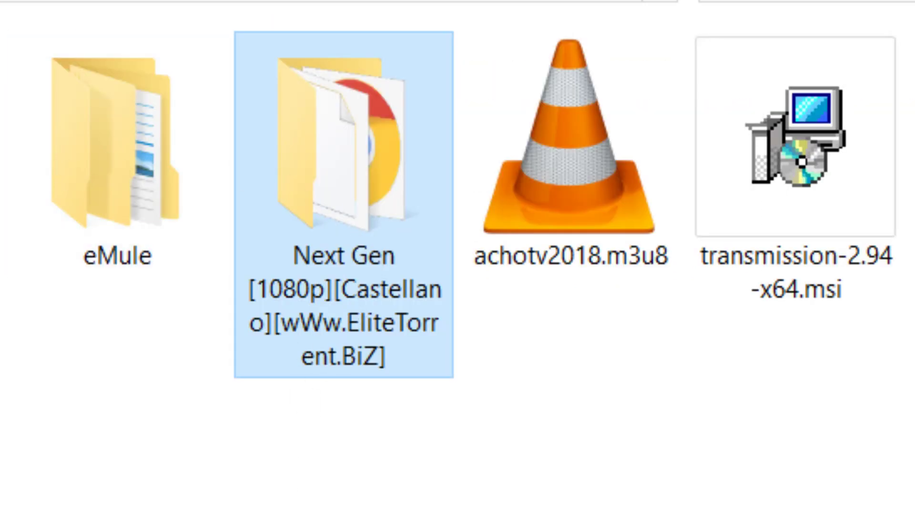
key("Delete")
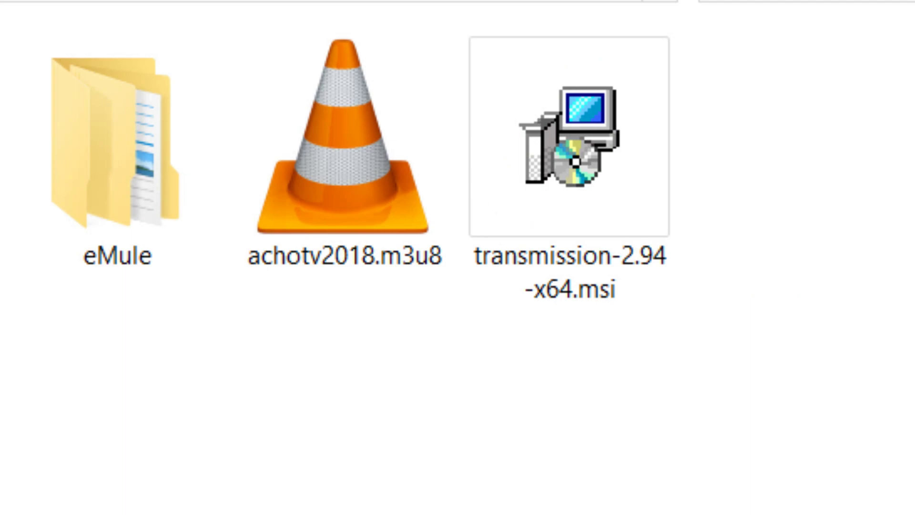